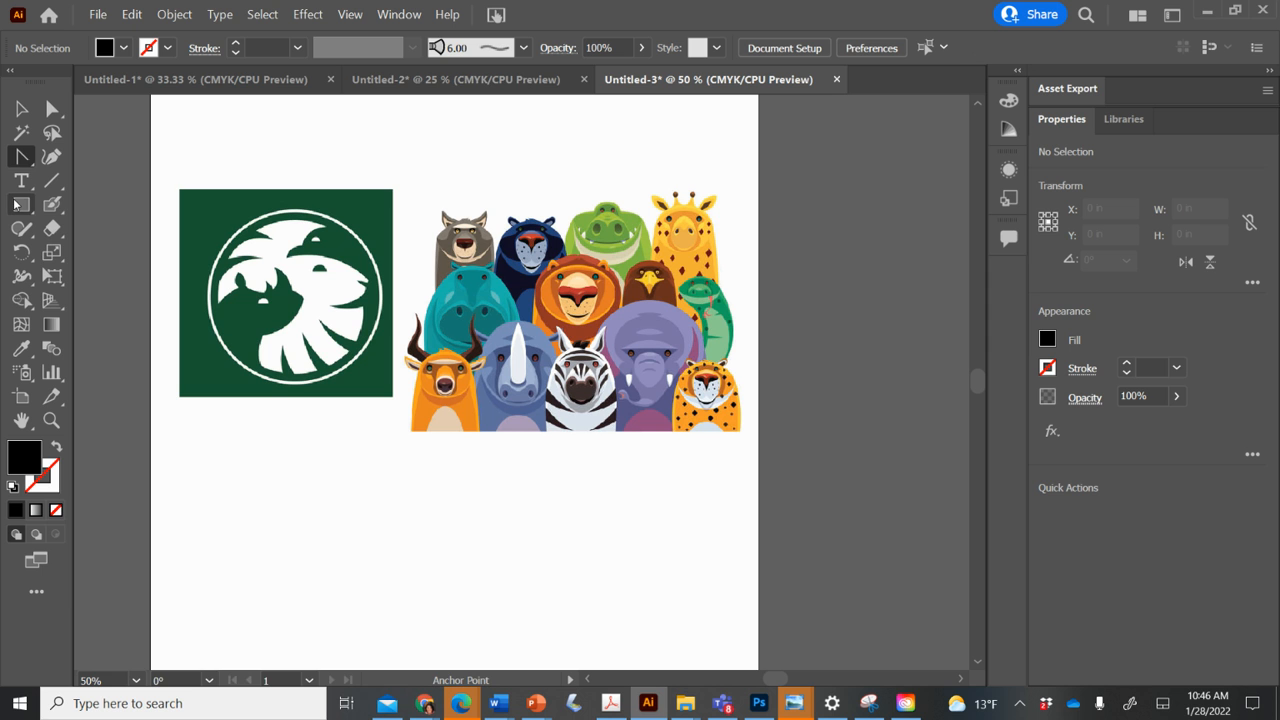
- Draw a rectangle about 1.87 by 2.6 in below the green logo and a square about 1.96 in wide below the animals
{"action": "mouse_move", "coordinate": [17, 204]}
{"action": "left_mouse_down"}
{"action": "mouse_move", "coordinate": [82, 212]}
{"action": "mouse_move", "coordinate": [24, 206]}
{"action": "left_mouse_up"}
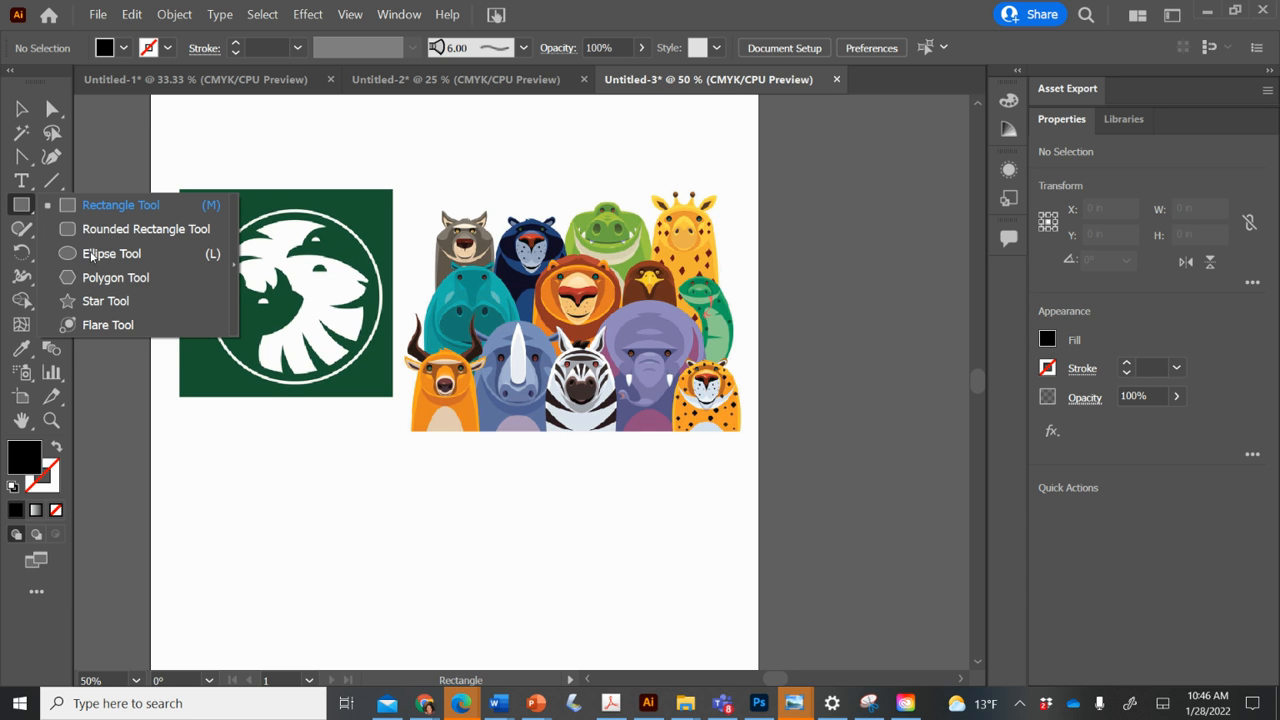
{"action": "left_click_drag", "start_coordinate": [85, 265], "coordinate": [68, 204]}
{"action": "left_click_drag", "start_coordinate": [258, 432], "coordinate": [364, 579]}
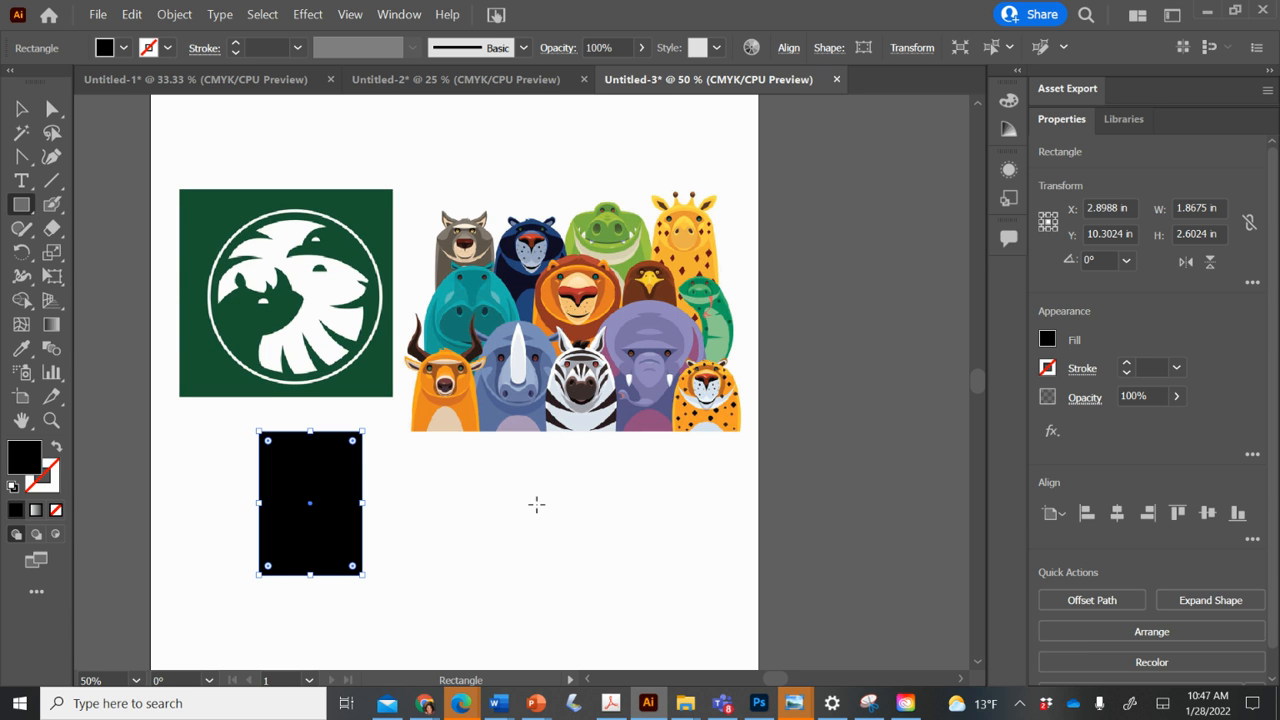
{"action": "left_click_drag", "start_coordinate": [535, 504], "coordinate": [643, 595]}
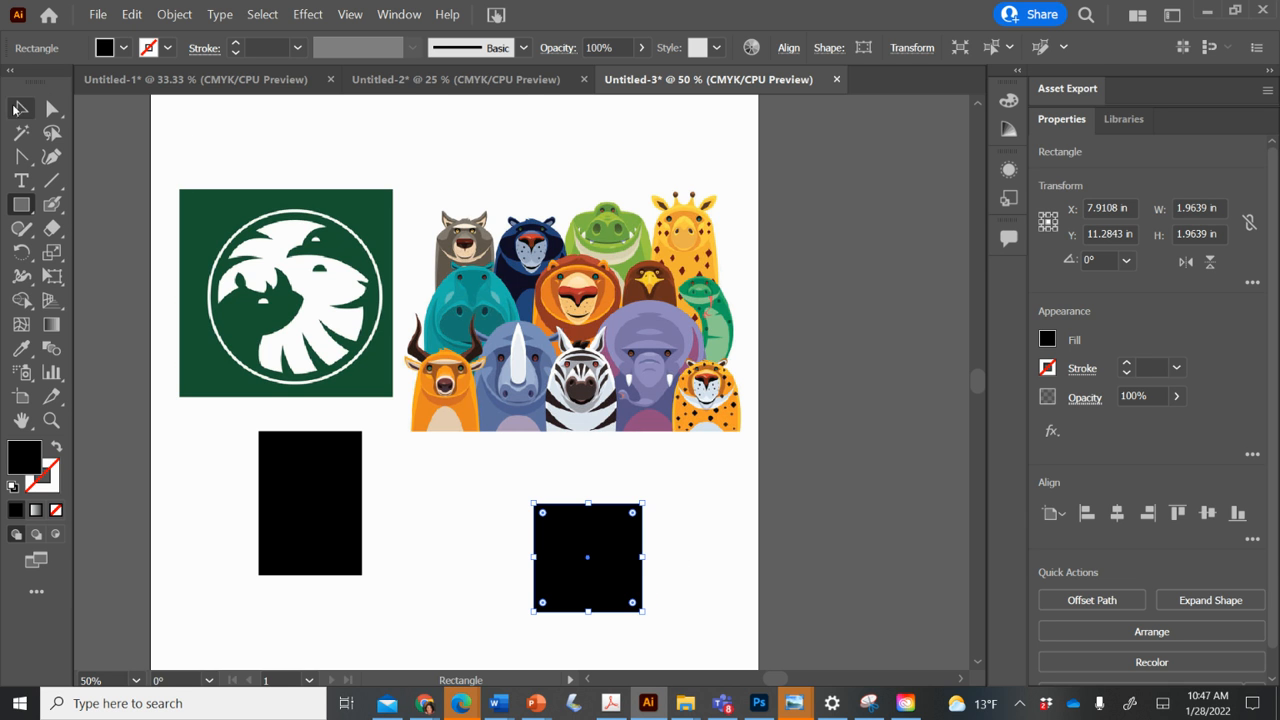
- Round all corners of the square to about 0.46 in and its upper-left corner to about 0.93 in
{"action": "left_click", "coordinate": [47, 112]}
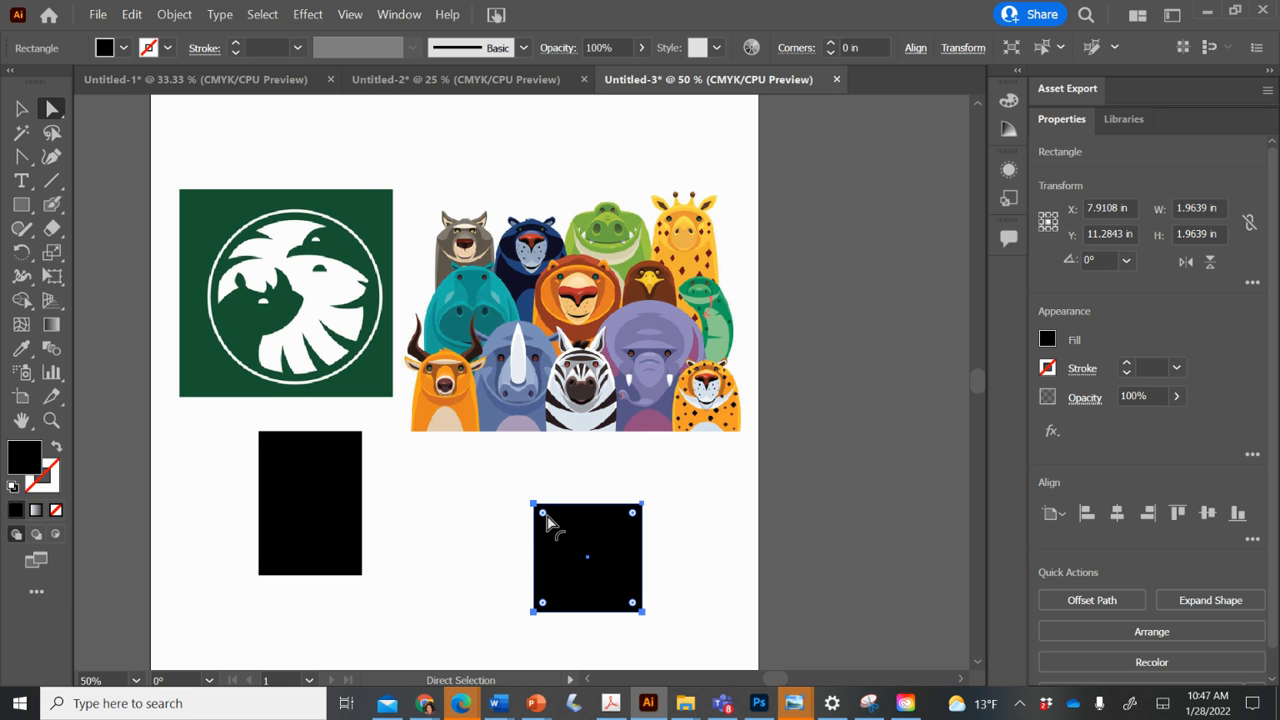
{"action": "left_click_drag", "start_coordinate": [542, 514], "coordinate": [561, 534]}
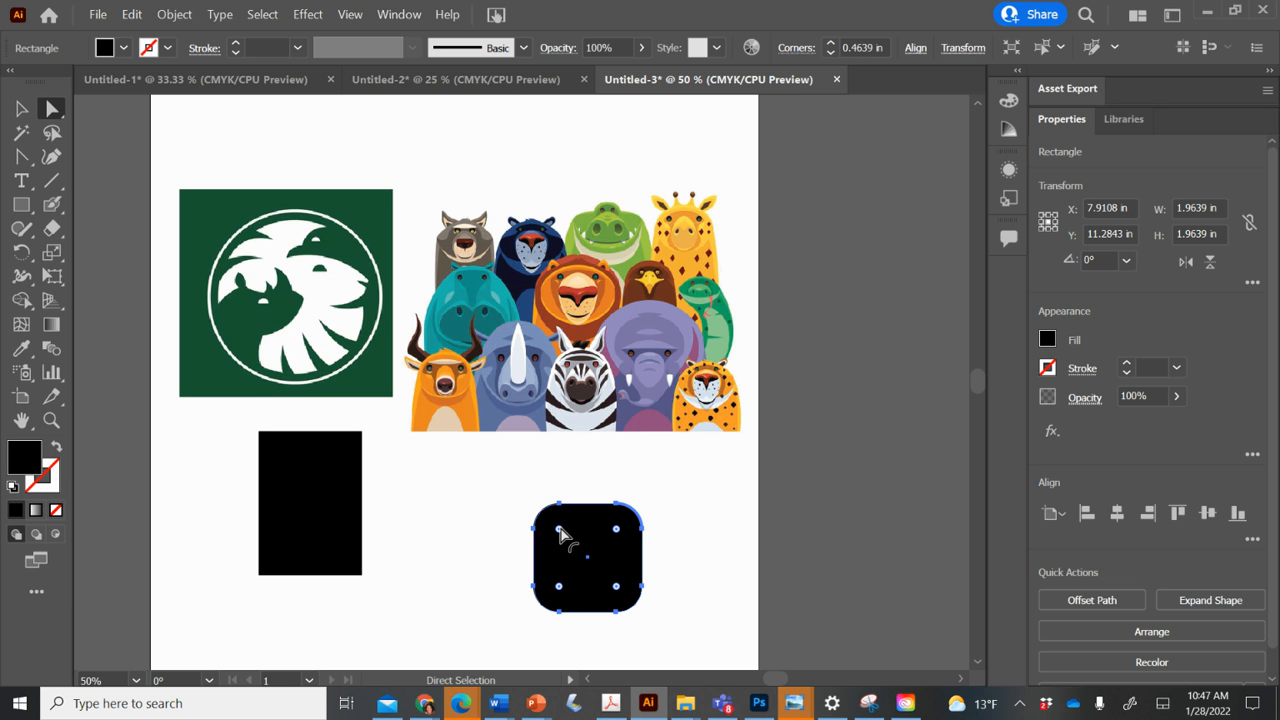
{"action": "left_click_drag", "start_coordinate": [561, 534], "coordinate": [585, 563]}
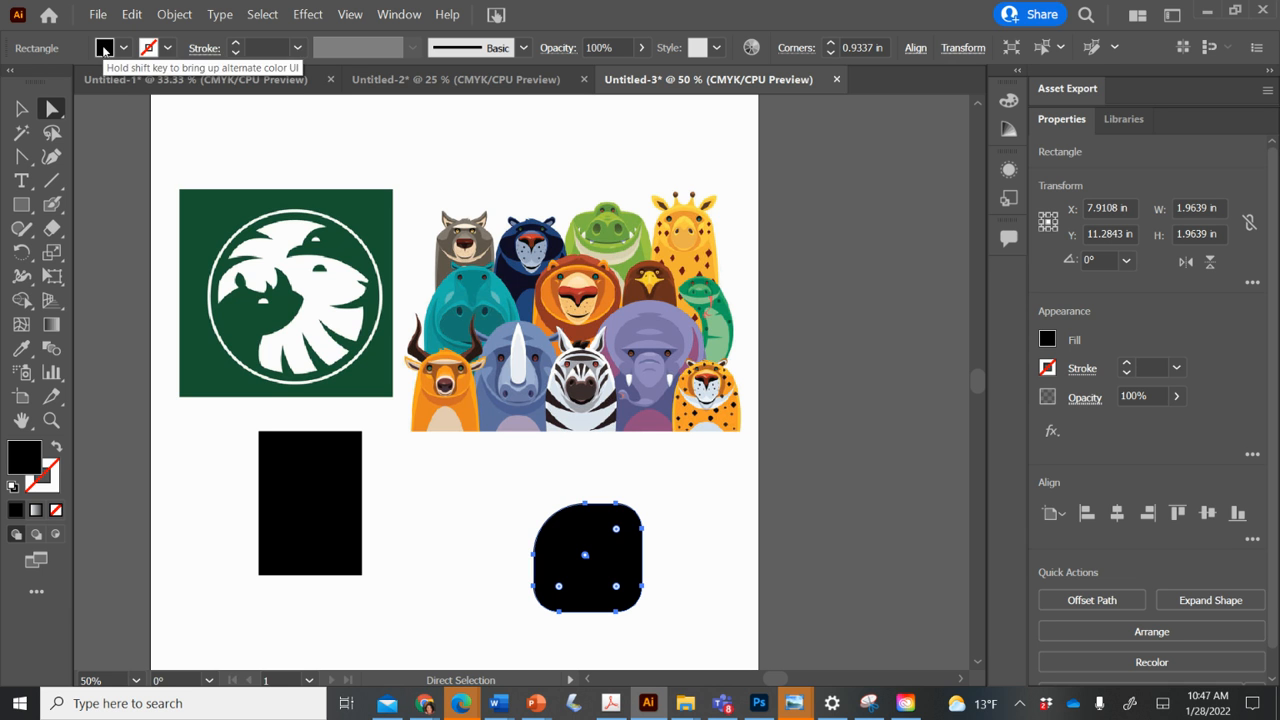
{"action": "left_click", "coordinate": [157, 50]}
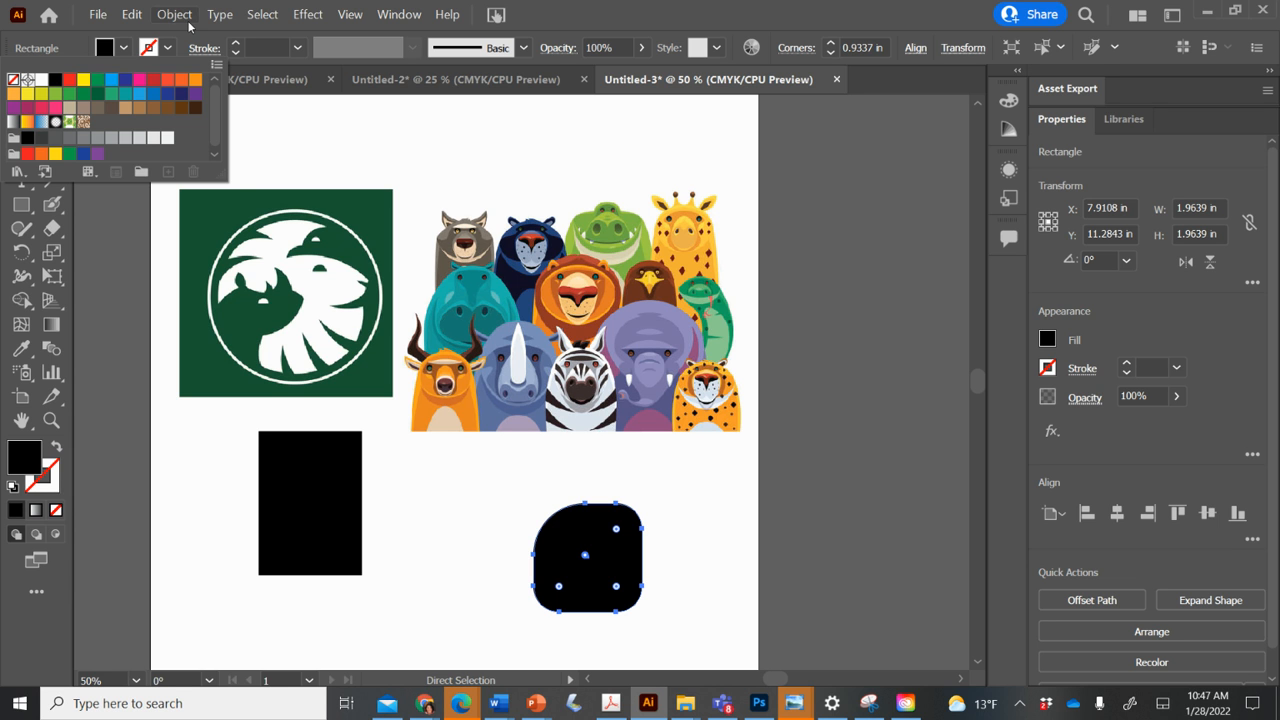
{"action": "left_click", "coordinate": [168, 46]}
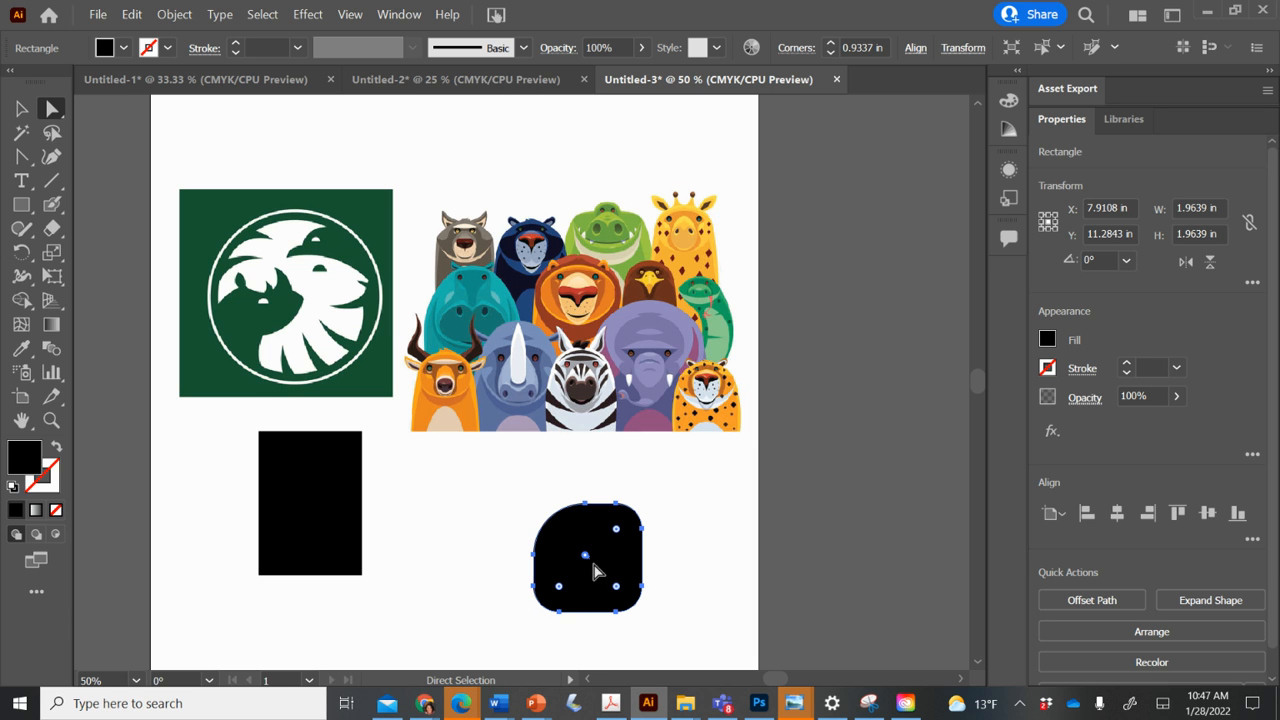
- Move the rounded square up and left, next to the black rectangle
{"action": "left_click", "coordinate": [22, 108]}
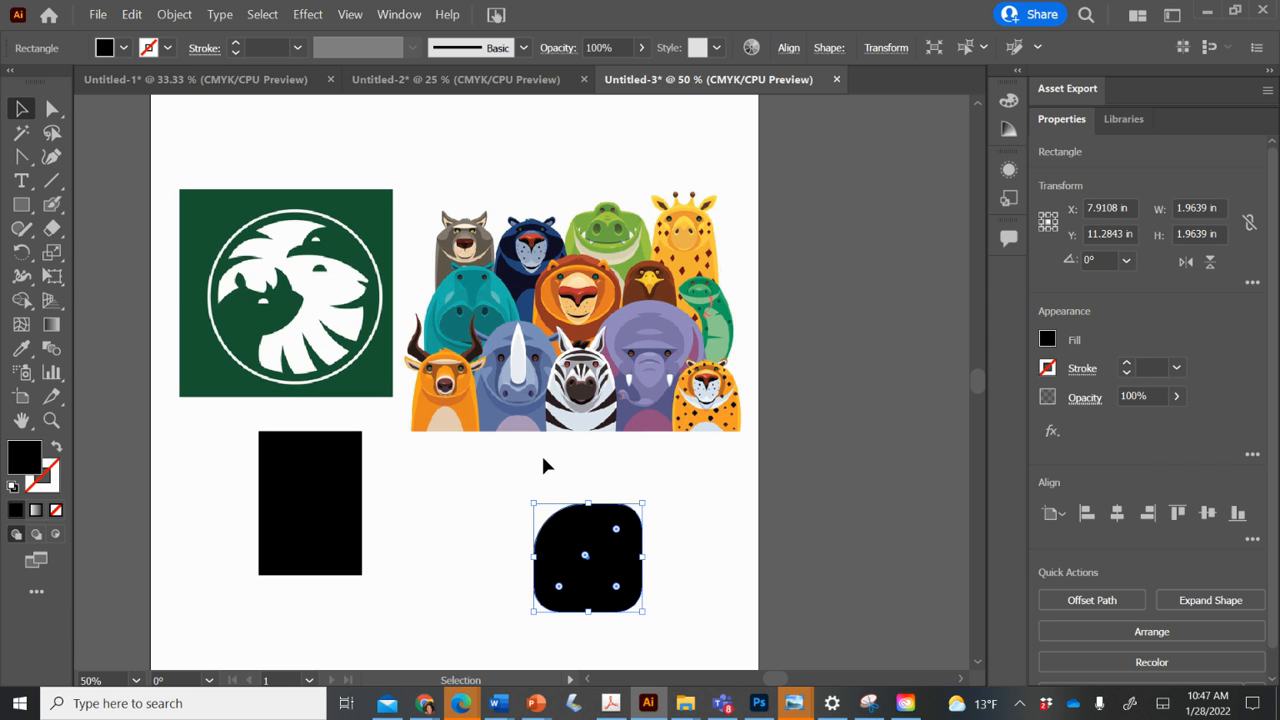
{"action": "left_click_drag", "start_coordinate": [538, 523], "coordinate": [437, 464]}
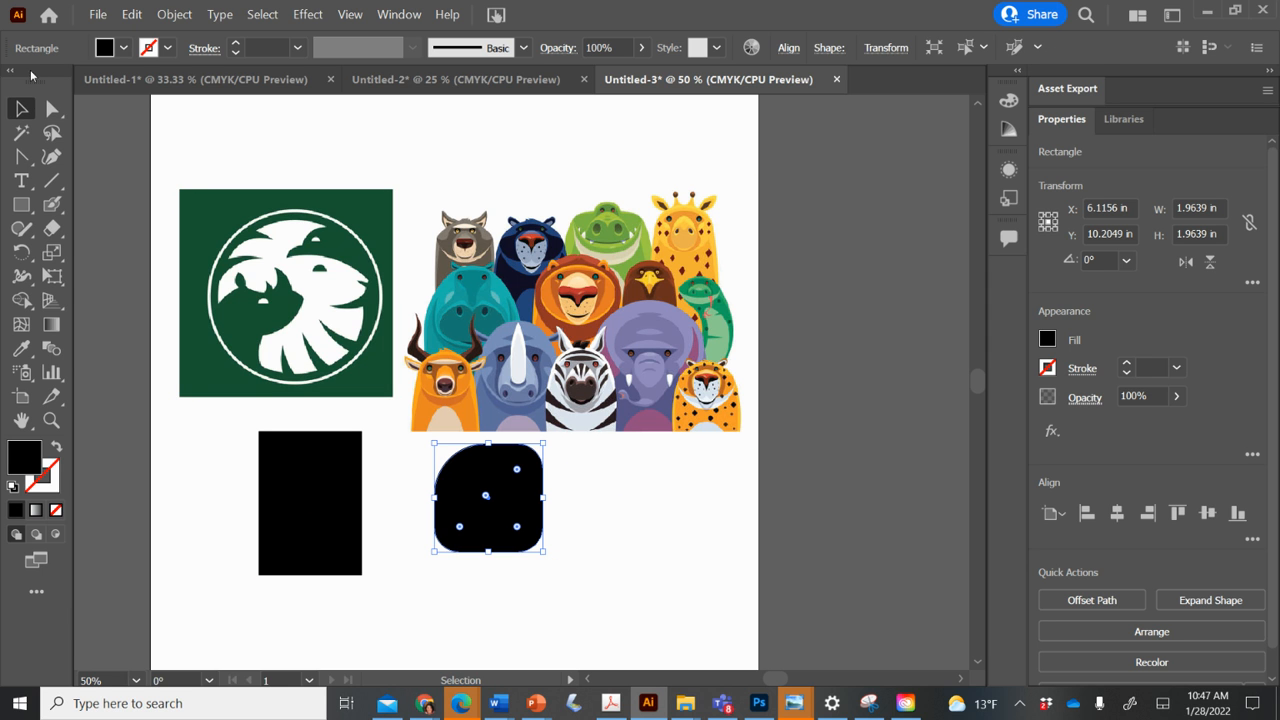
- Reshape the square's upper-left corner by lowering its top anchor to about Y 9.34 in and pulling the left anchor's handle up and outward
{"action": "left_click", "coordinate": [48, 109]}
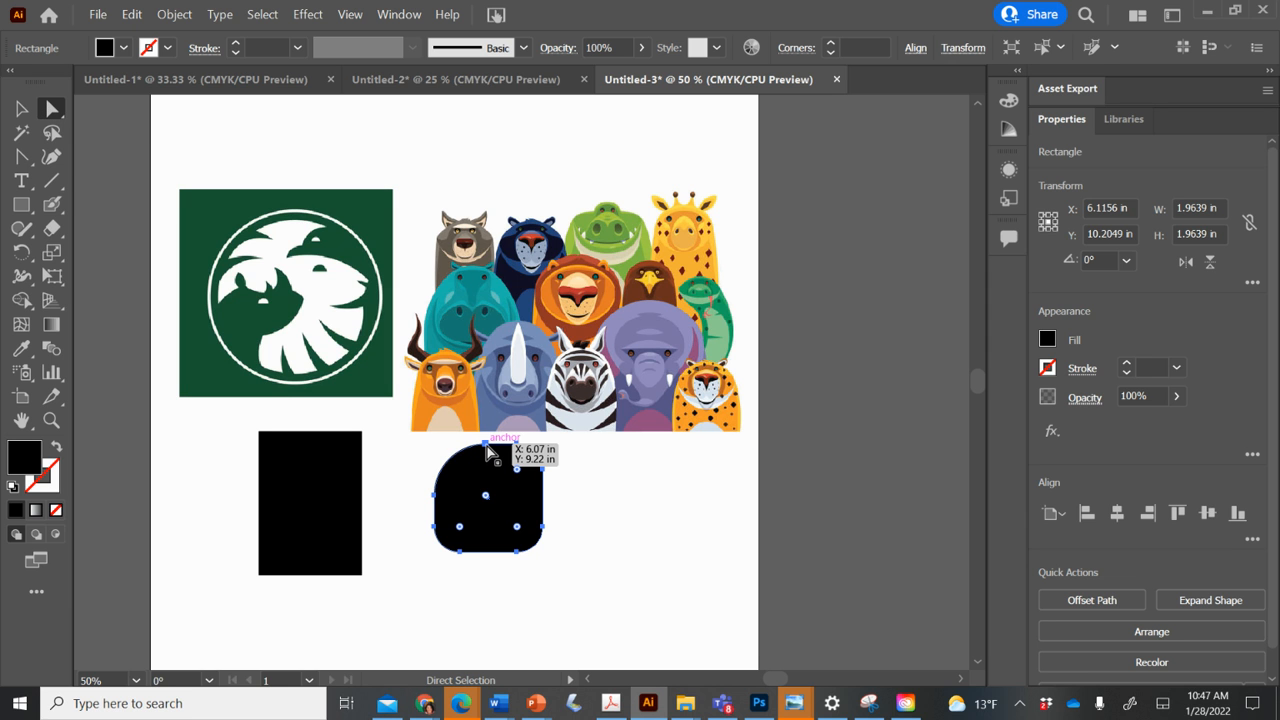
{"action": "left_click_drag", "start_coordinate": [486, 447], "coordinate": [486, 455]}
{"action": "key", "text": "ctrl+plus"}
{"action": "key", "text": "ctrl+plus"}
{"action": "key", "text": "ctrl+plus"}
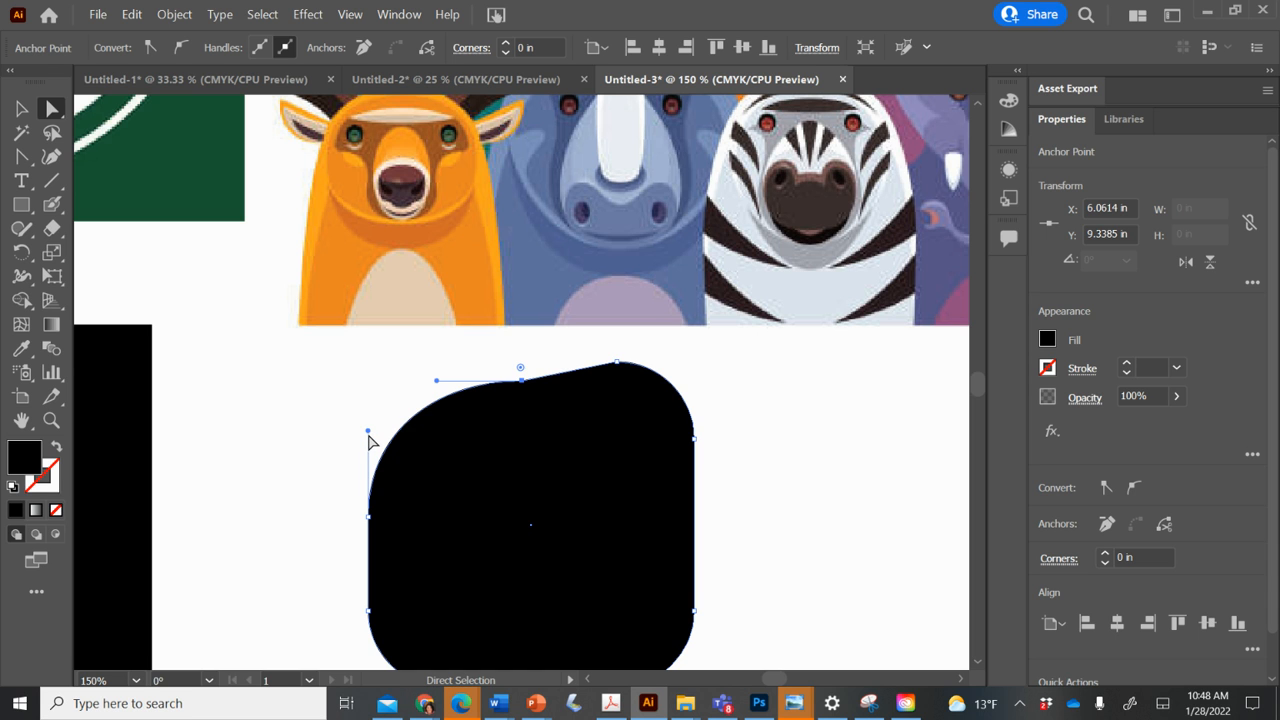
{"action": "left_click_drag", "start_coordinate": [368, 432], "coordinate": [236, 332]}
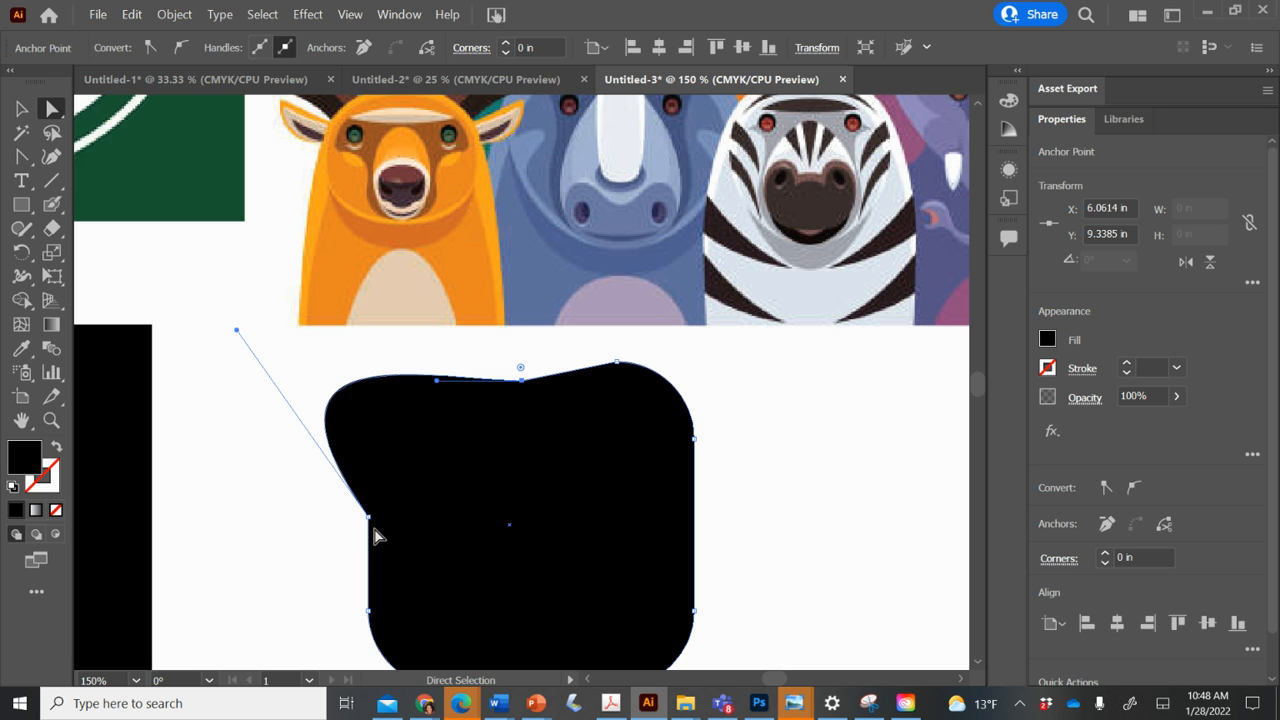
- Curve the shape's left edge inward and bend its lower-left corner by pulling new handles from their anchors with the Anchor Point tool
{"action": "left_click", "coordinate": [23, 158]}
{"action": "key", "text": "p"}
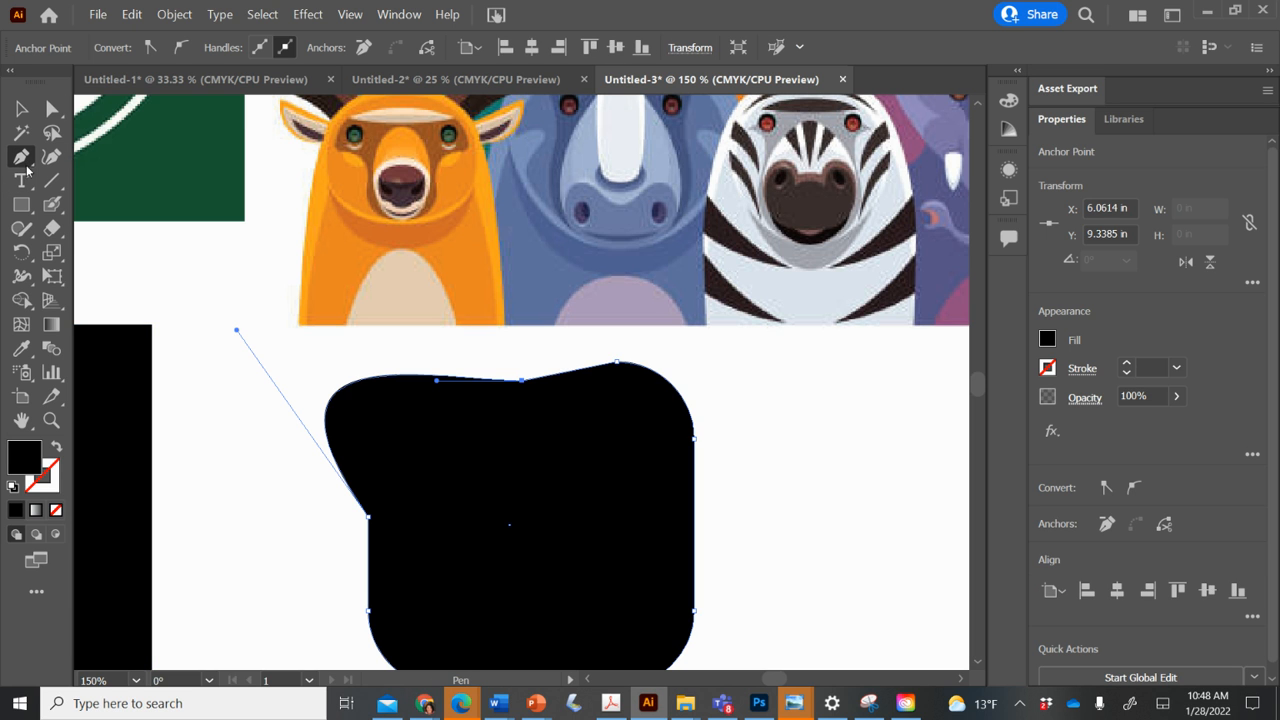
{"action": "left_click", "coordinate": [24, 164]}
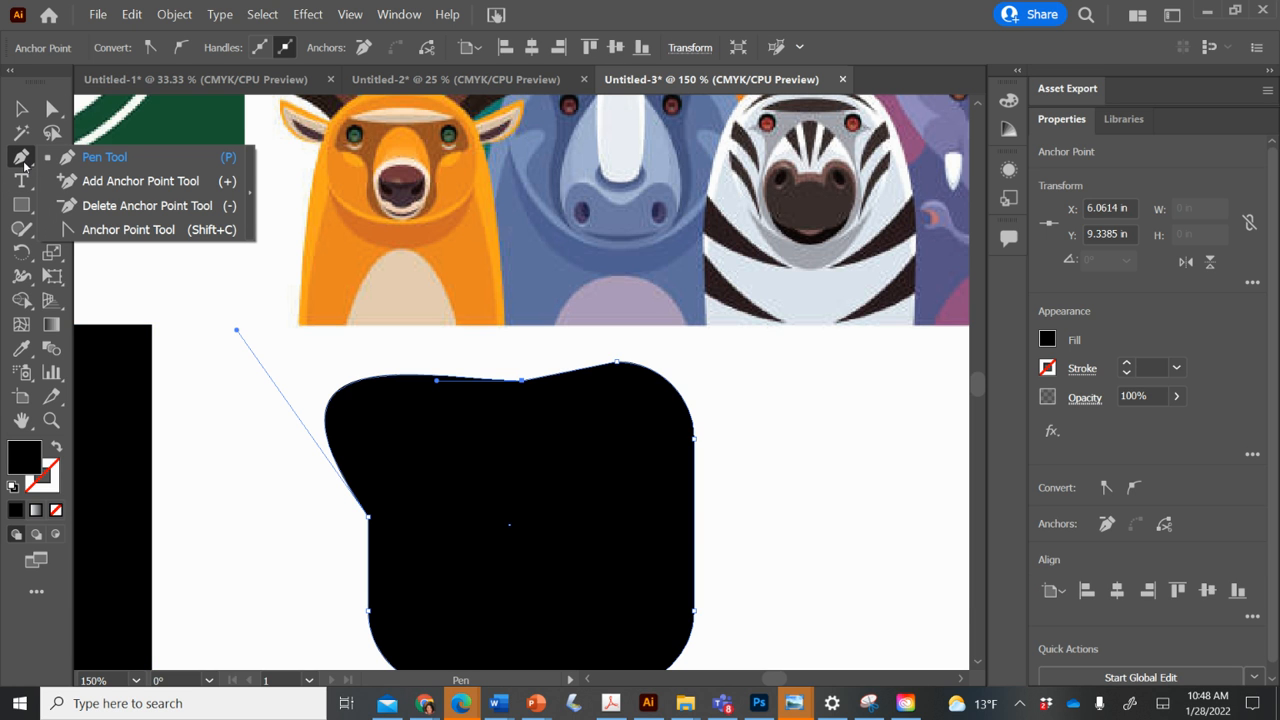
{"action": "left_click", "coordinate": [101, 231]}
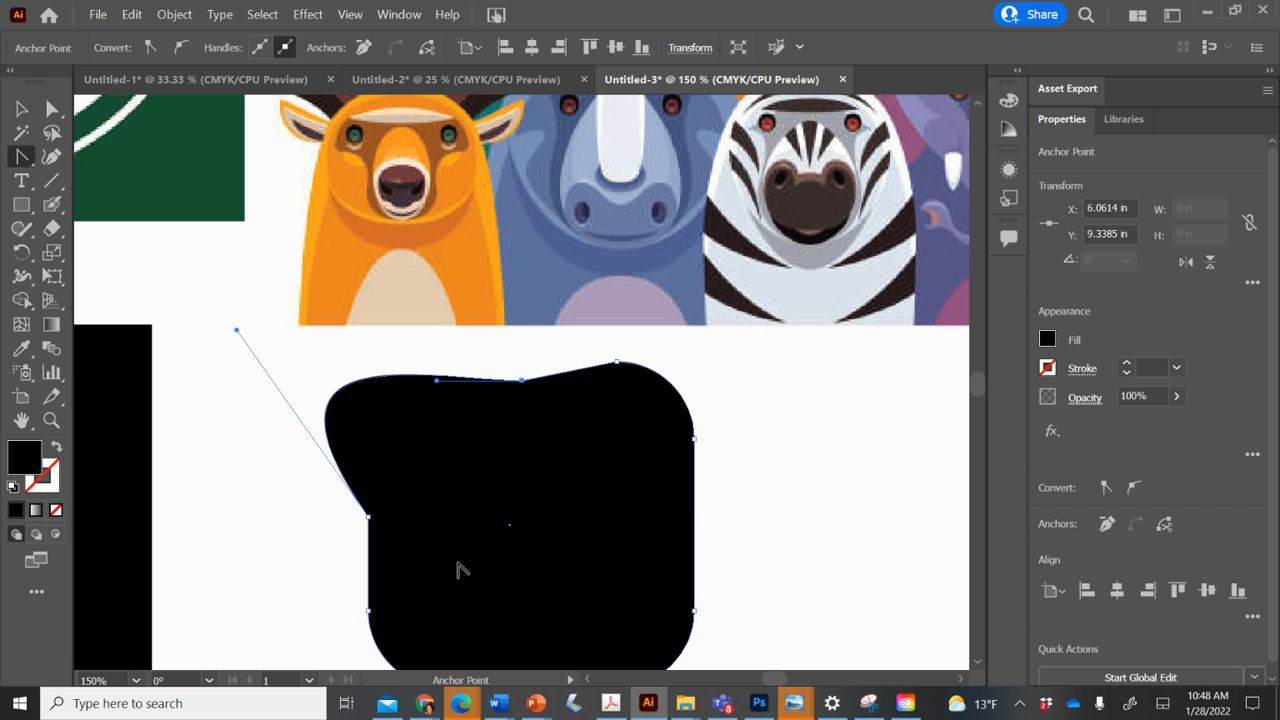
{"action": "mouse_move", "coordinate": [368, 516]}
{"action": "left_mouse_down"}
{"action": "mouse_move", "coordinate": [380, 545]}
{"action": "mouse_move", "coordinate": [386, 528]}
{"action": "left_mouse_up"}
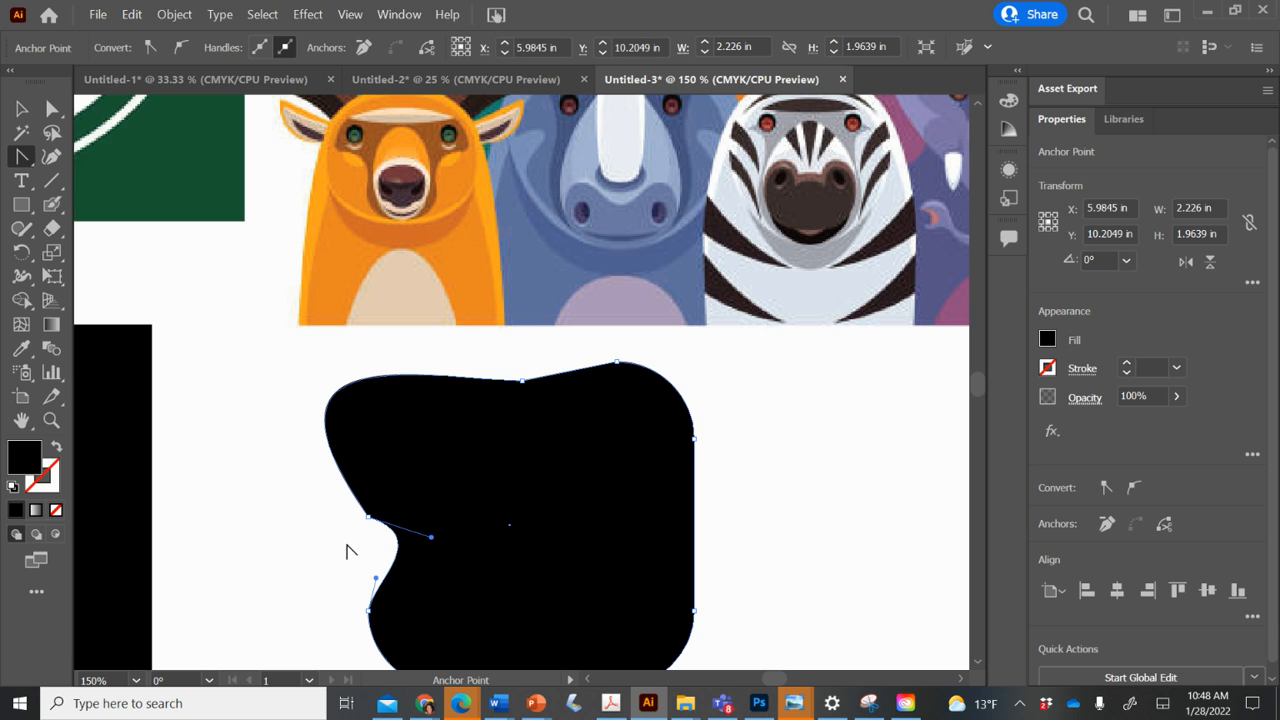
{"action": "left_click", "coordinate": [370, 612]}
{"action": "scroll", "coordinate": [372, 620], "scroll_direction": "down", "scroll_amount": 5}
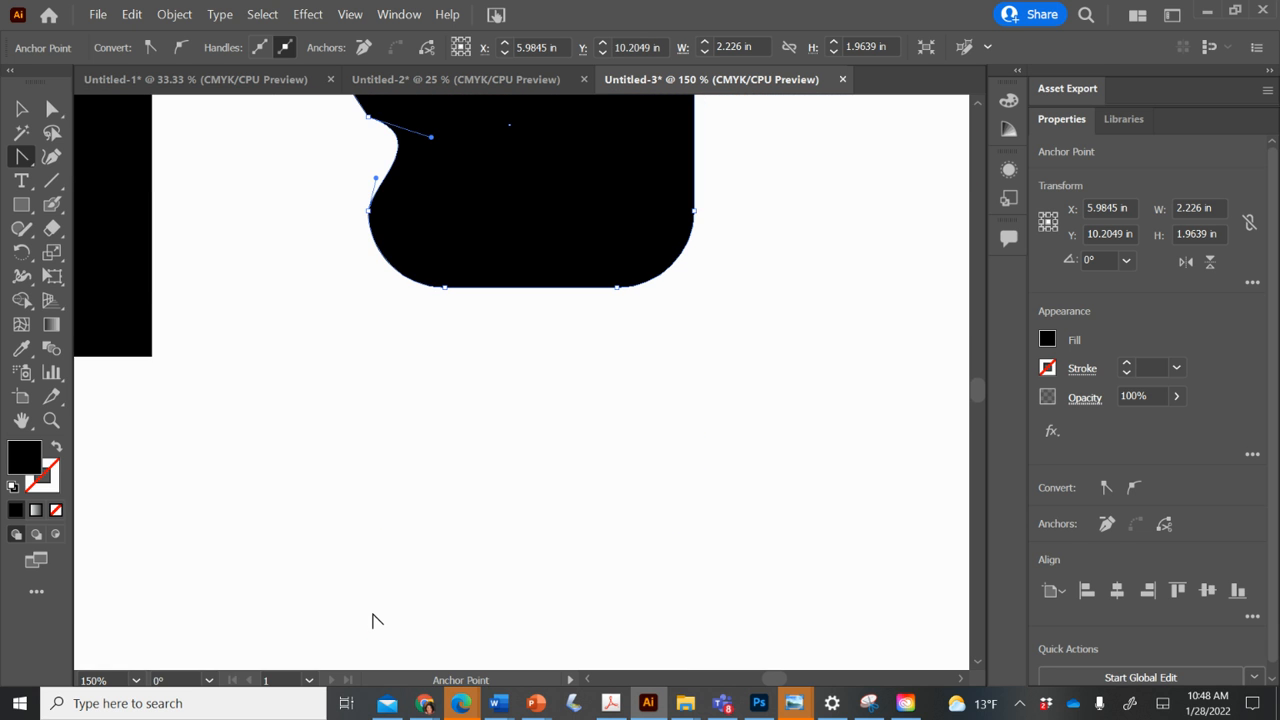
{"action": "left_click_drag", "start_coordinate": [445, 288], "coordinate": [396, 233]}
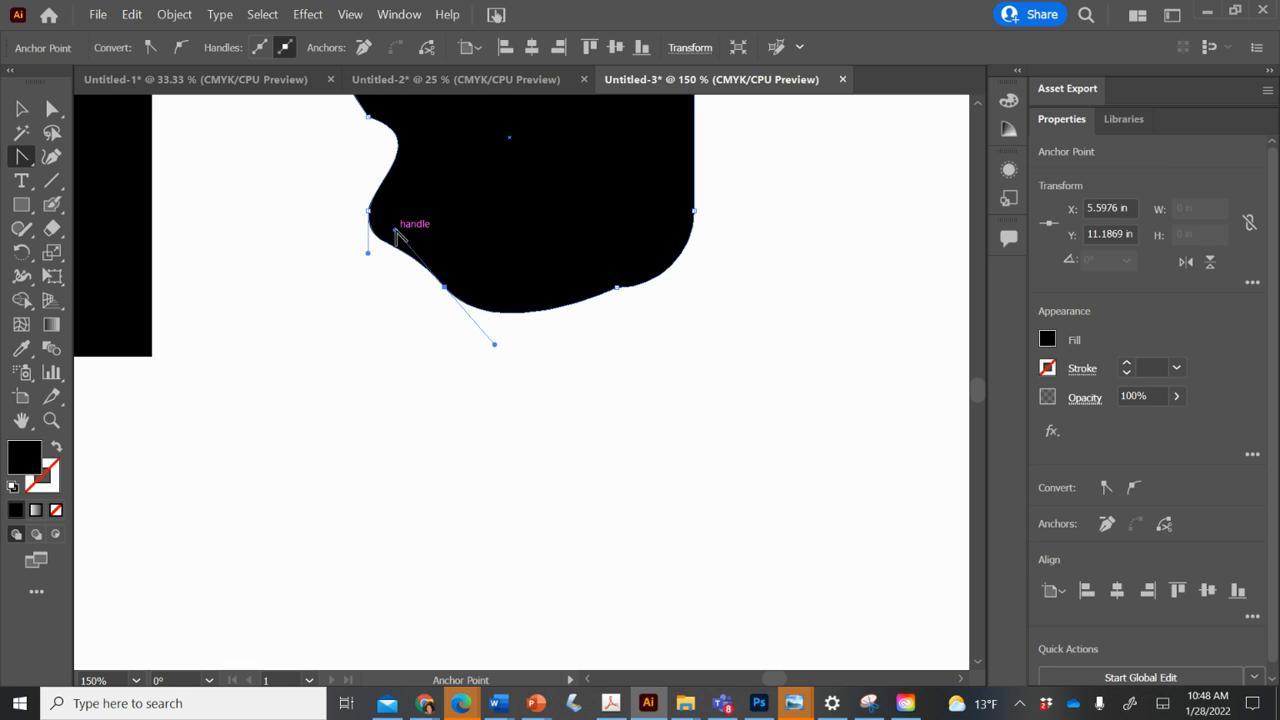
- Add an anchor point on the shape's bottom edge and pull it down to form a pointed tip
{"action": "left_click", "coordinate": [22, 156]}
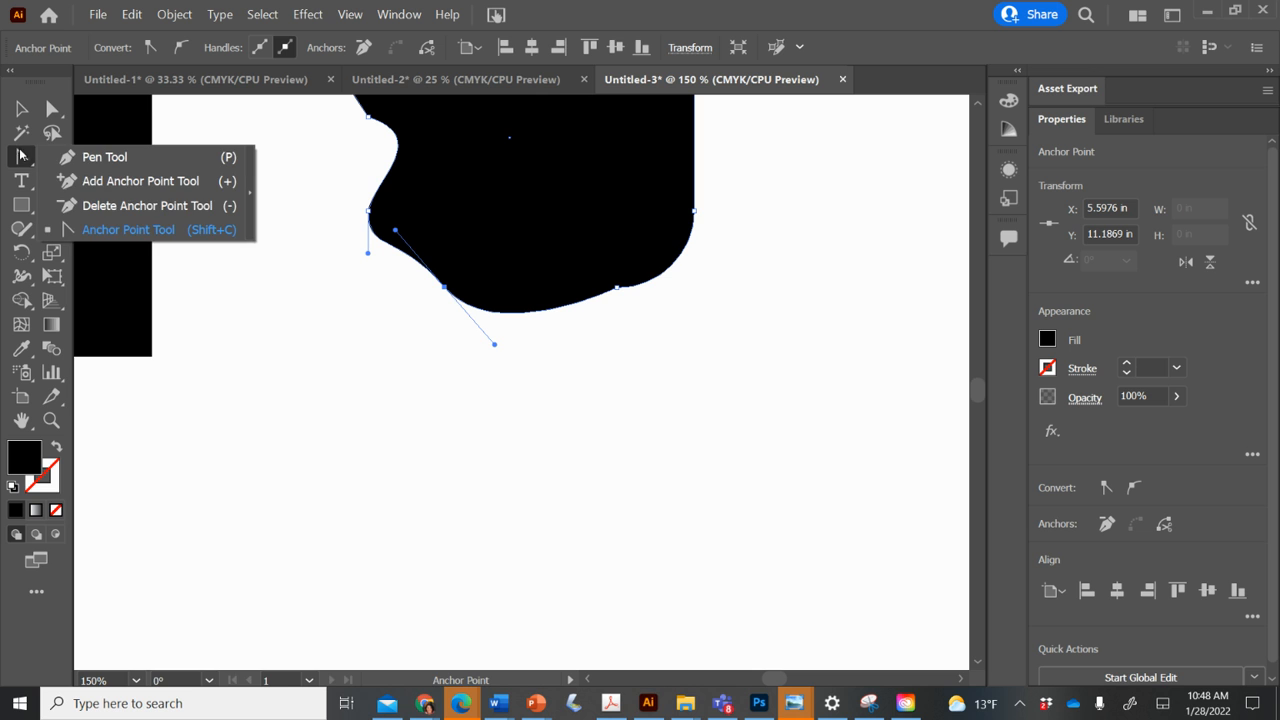
{"action": "left_click", "coordinate": [90, 181]}
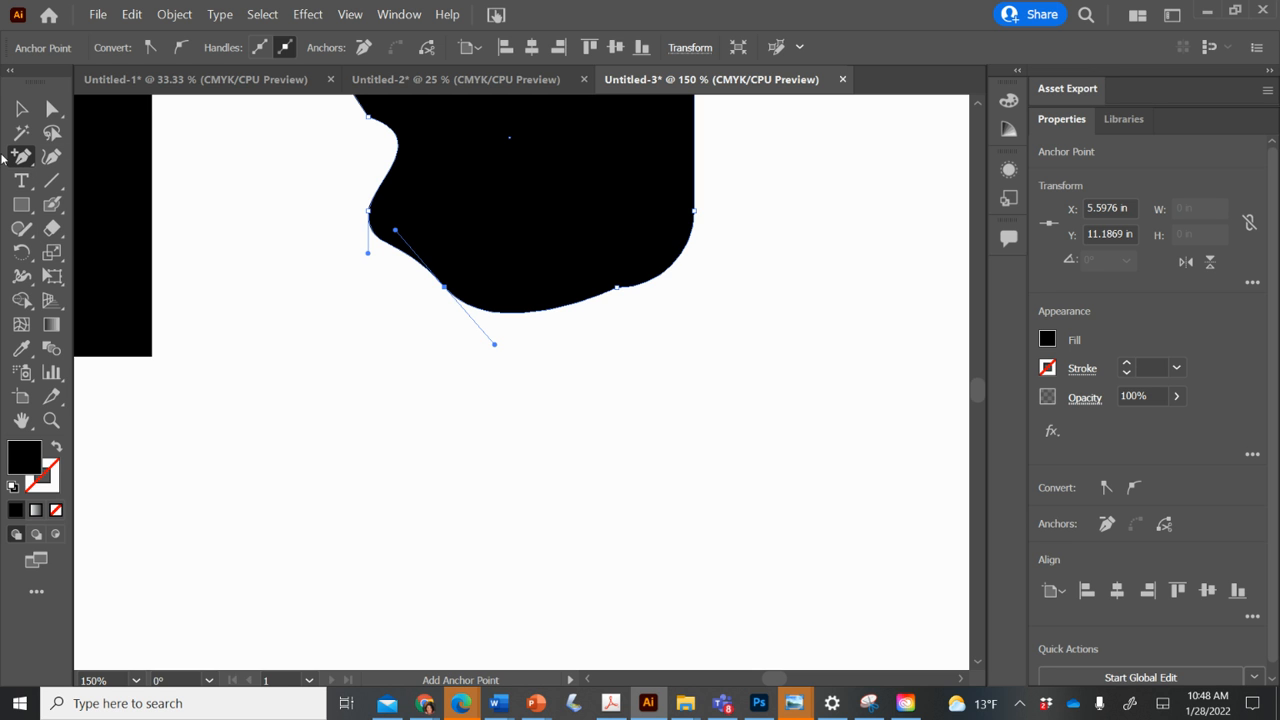
{"action": "left_click", "coordinate": [22, 157]}
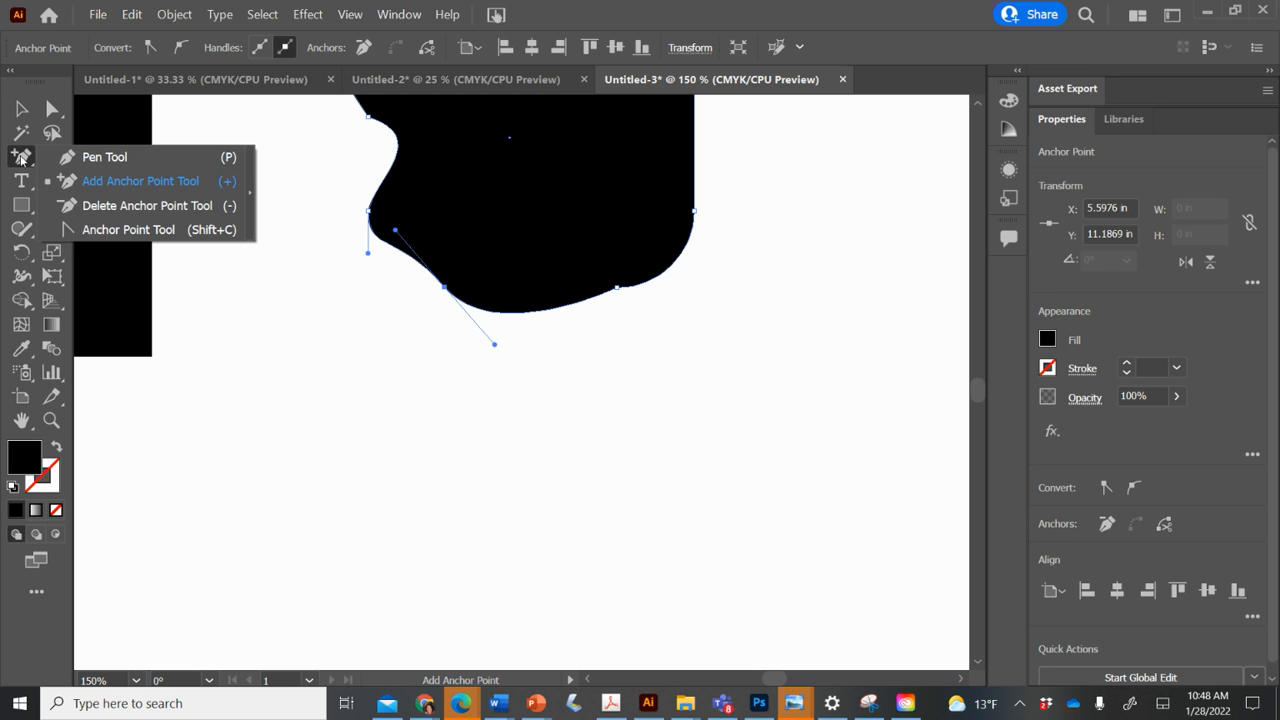
{"action": "left_click", "coordinate": [86, 183]}
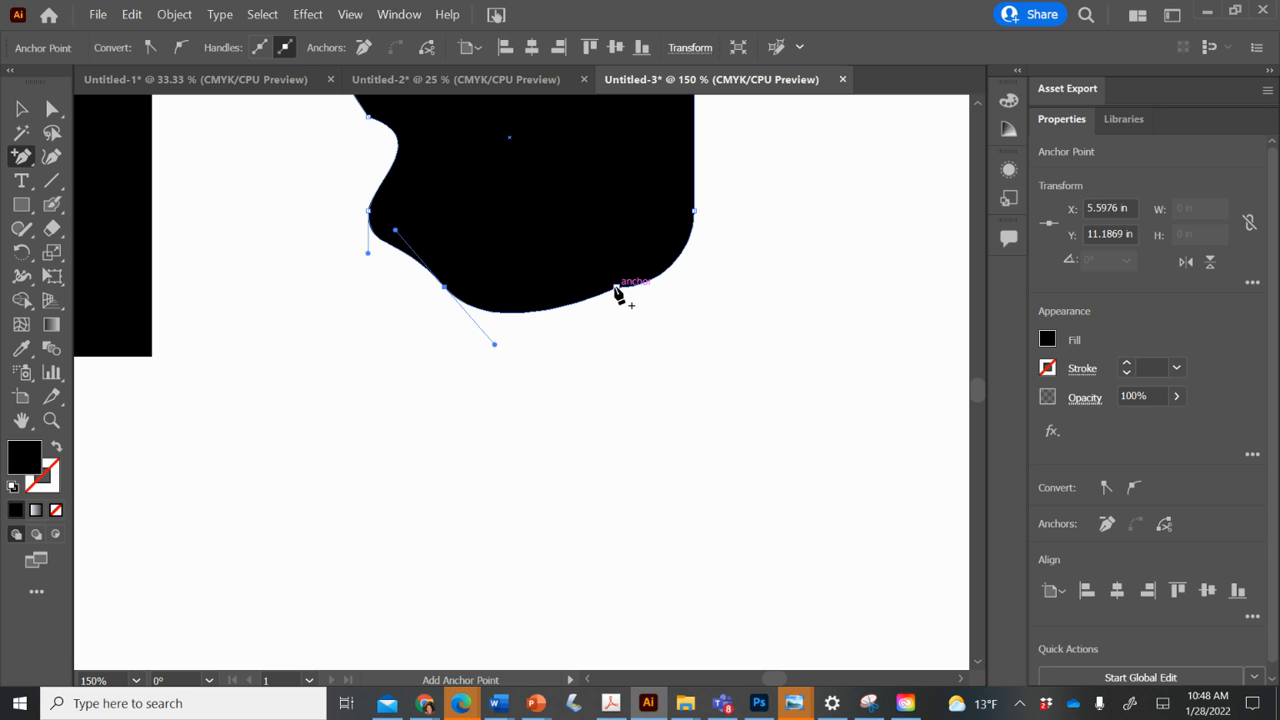
{"action": "left_click", "coordinate": [570, 303]}
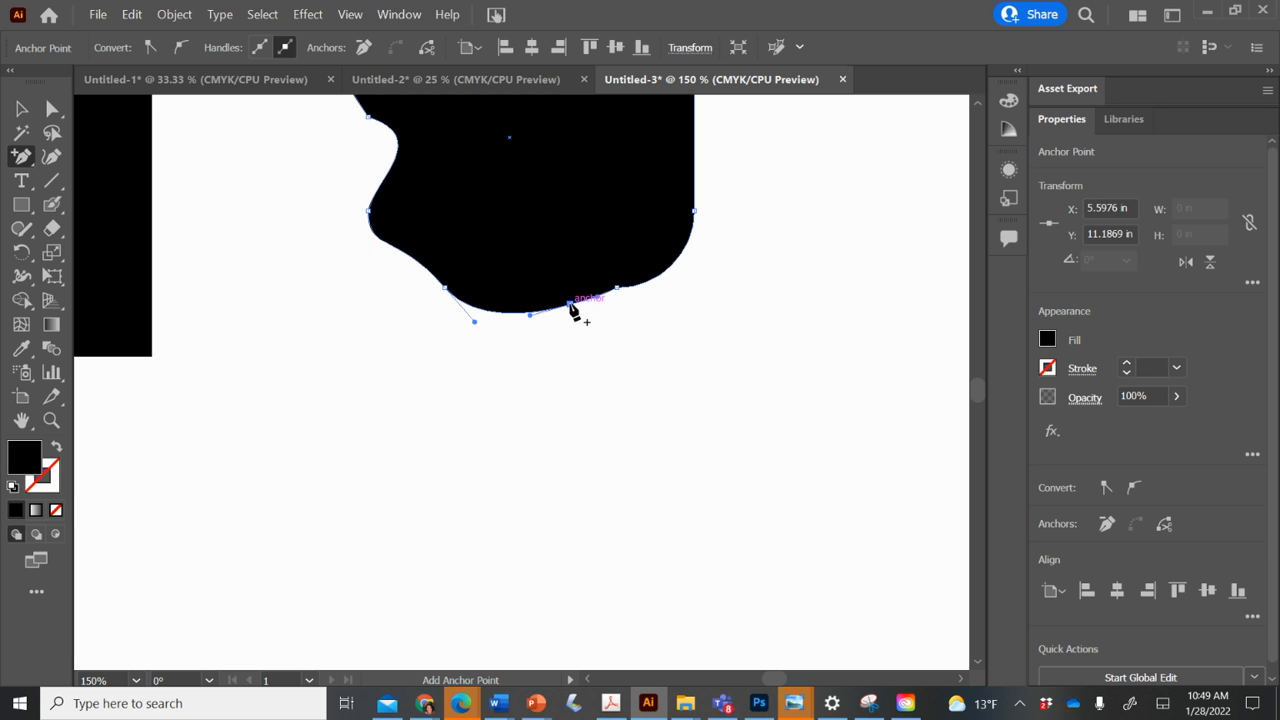
{"action": "left_click", "coordinate": [52, 108]}
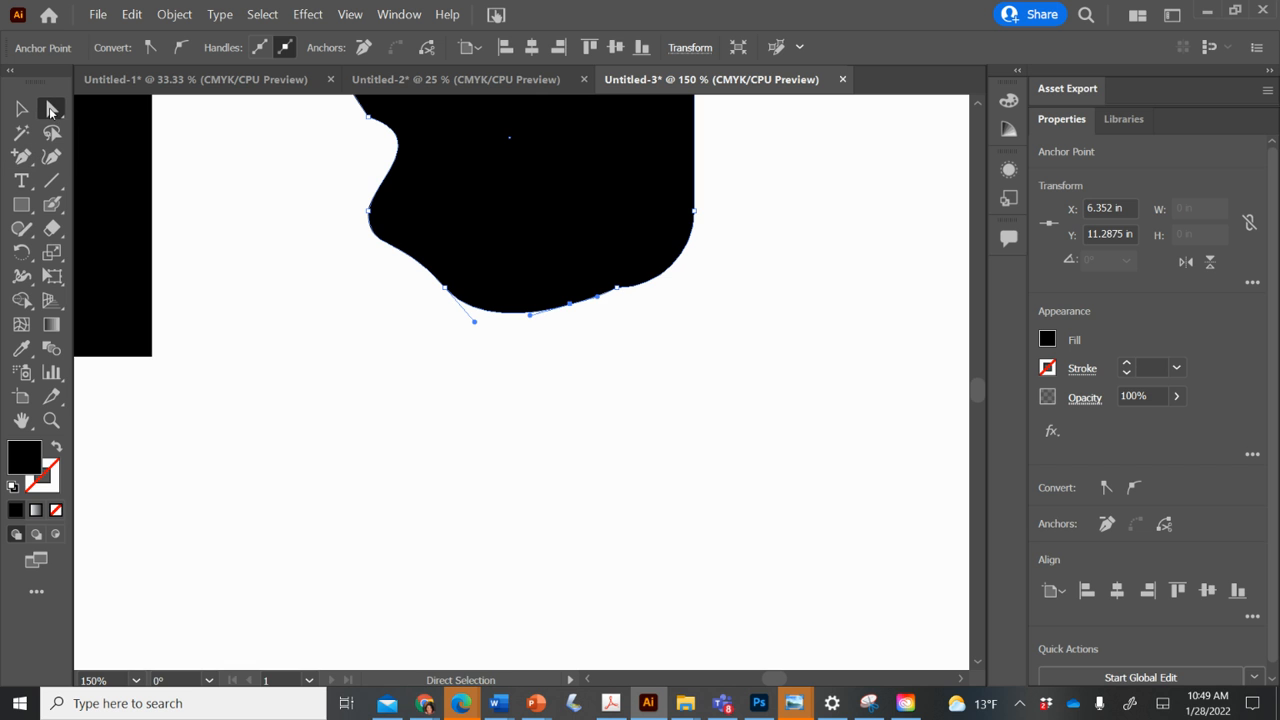
{"action": "left_click_drag", "start_coordinate": [570, 303], "coordinate": [586, 357]}
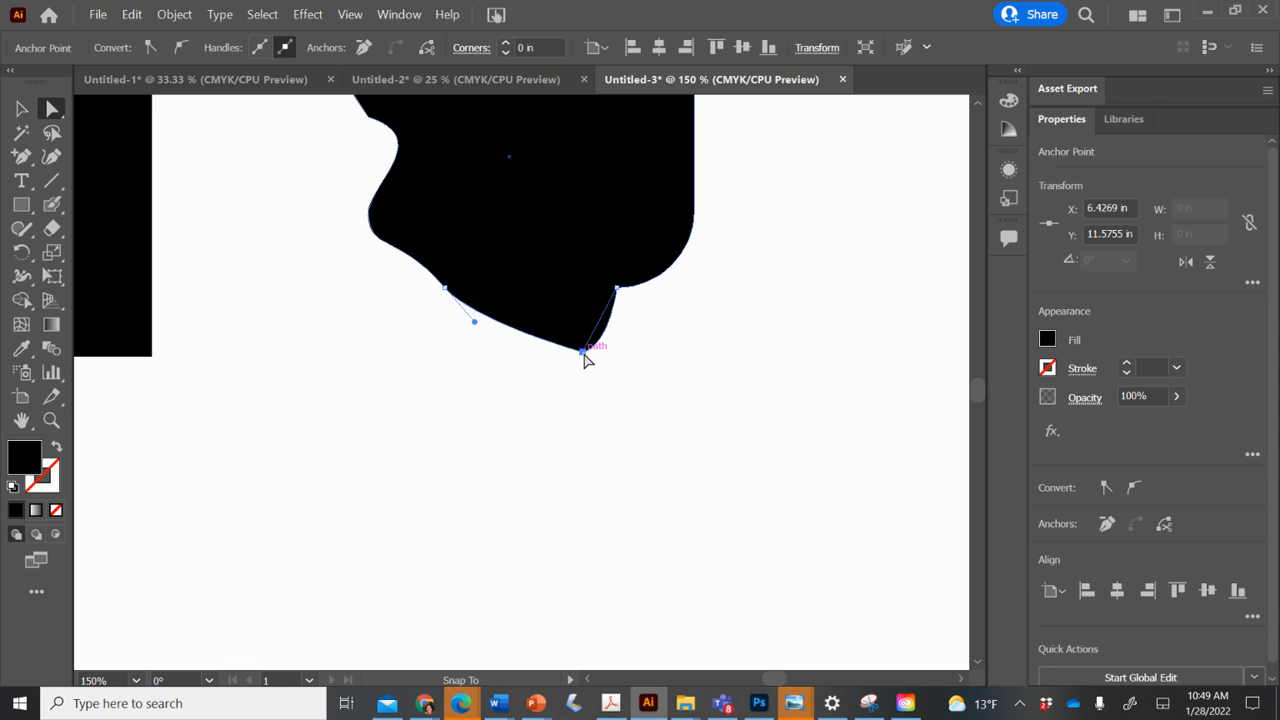
- Delete the anchor point just above and right of the bottom tip to simplify the lower-right edge
{"action": "left_click", "coordinate": [23, 155]}
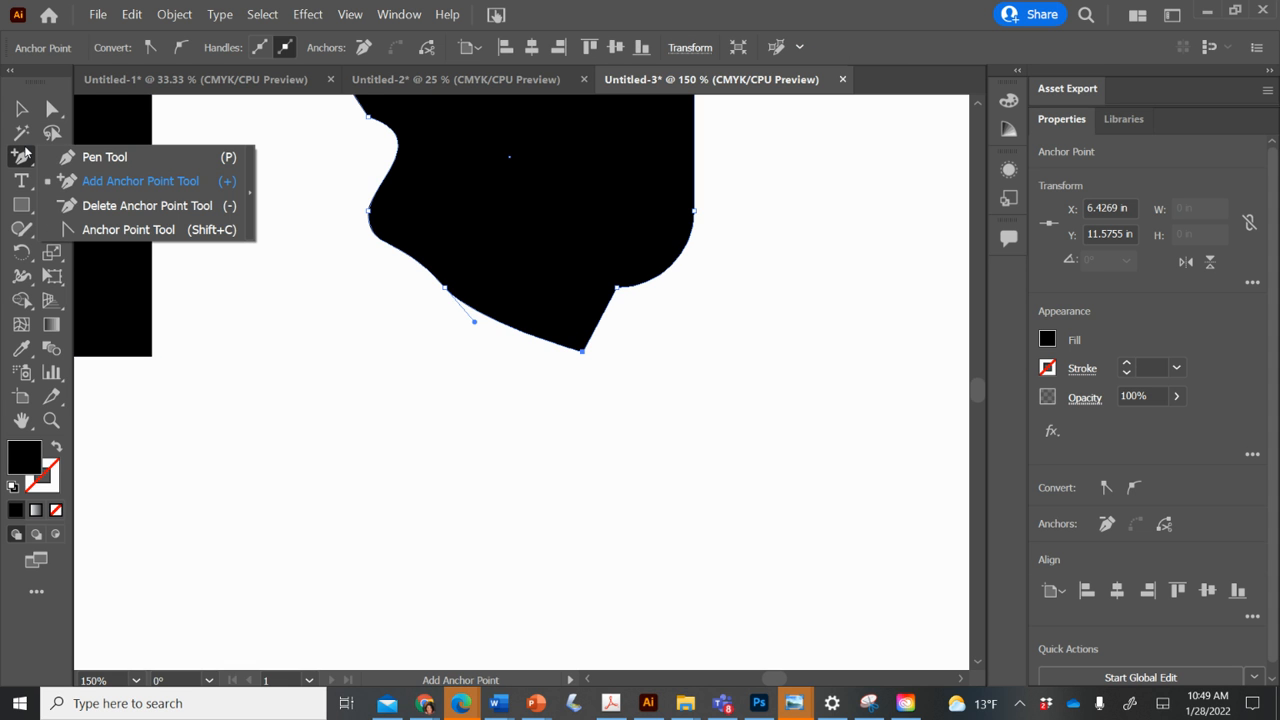
{"action": "left_click", "coordinate": [86, 205]}
{"action": "left_click", "coordinate": [618, 289]}
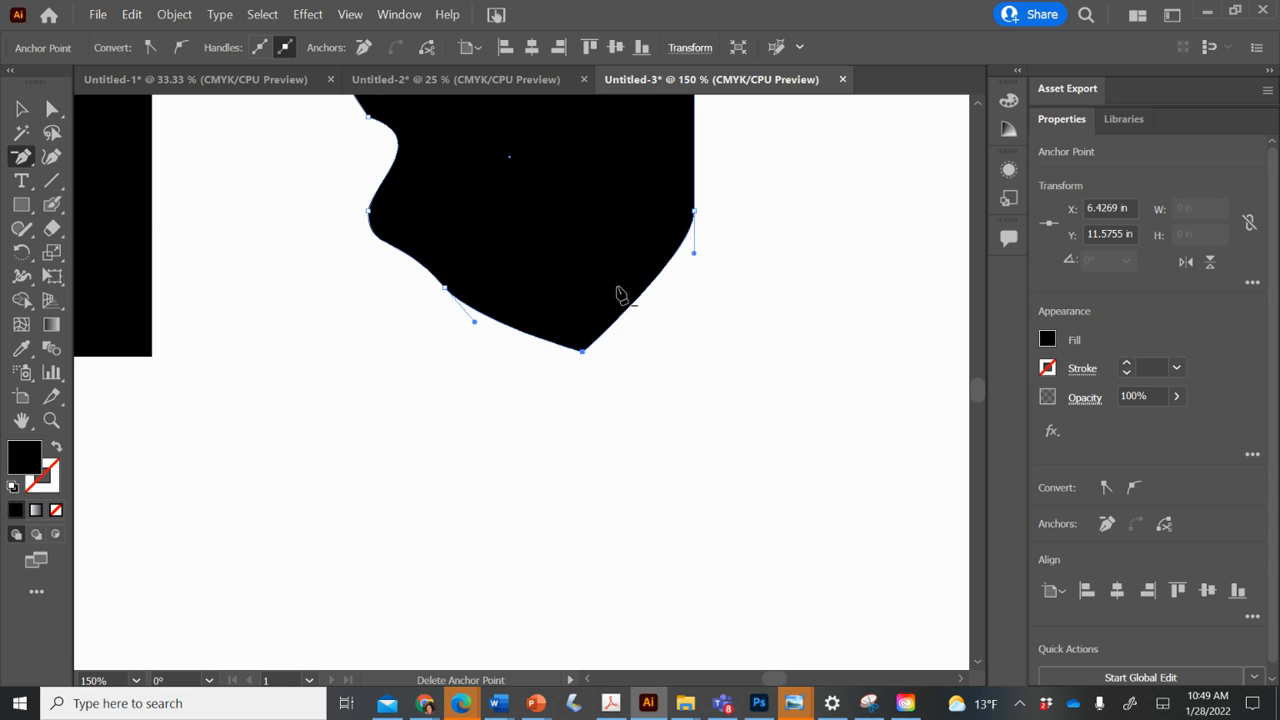
{"action": "scroll", "coordinate": [445, 226], "scroll_direction": "up", "scroll_amount": 3}
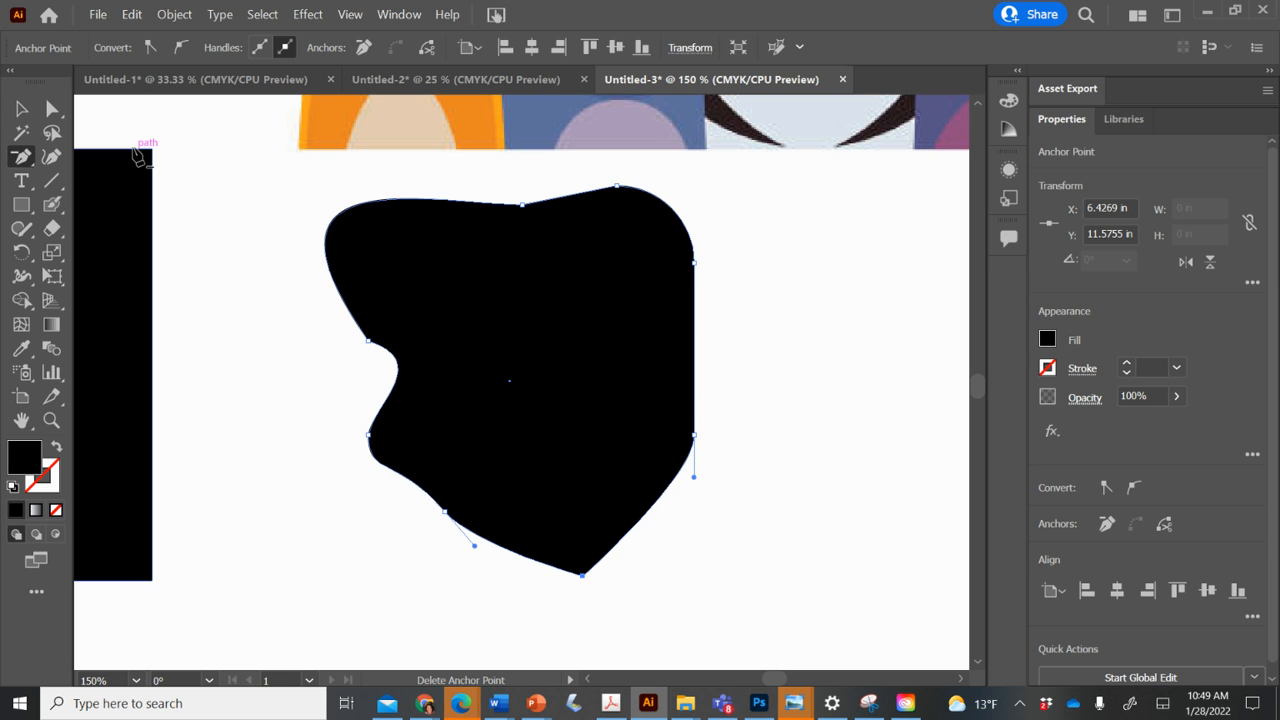
{"action": "left_click", "coordinate": [22, 206]}
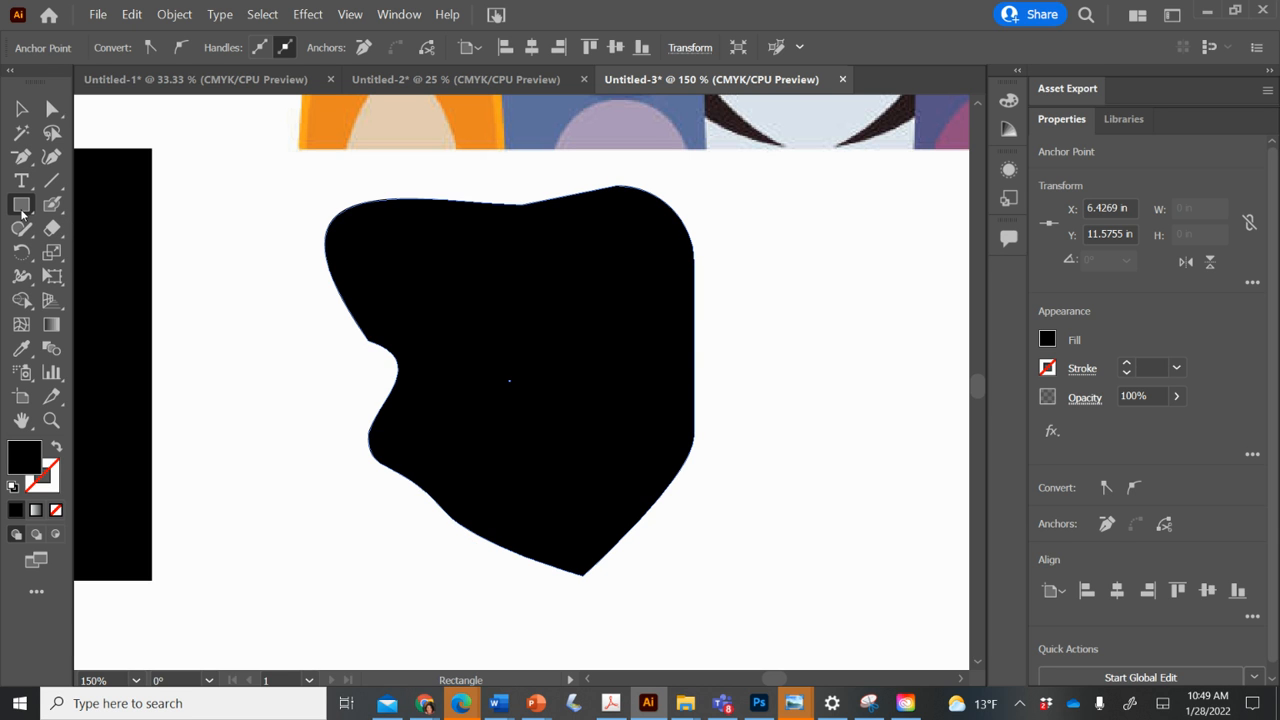
{"action": "left_click", "coordinate": [249, 292]}
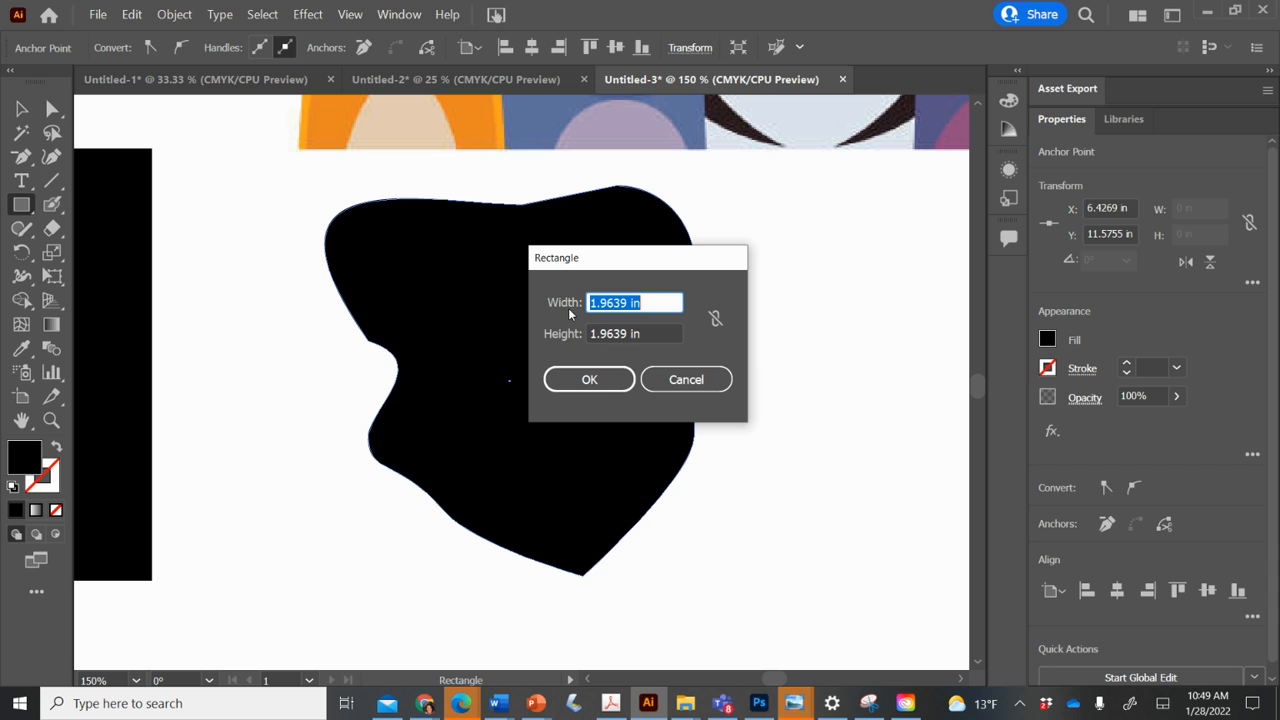
{"action": "left_click", "coordinate": [709, 382]}
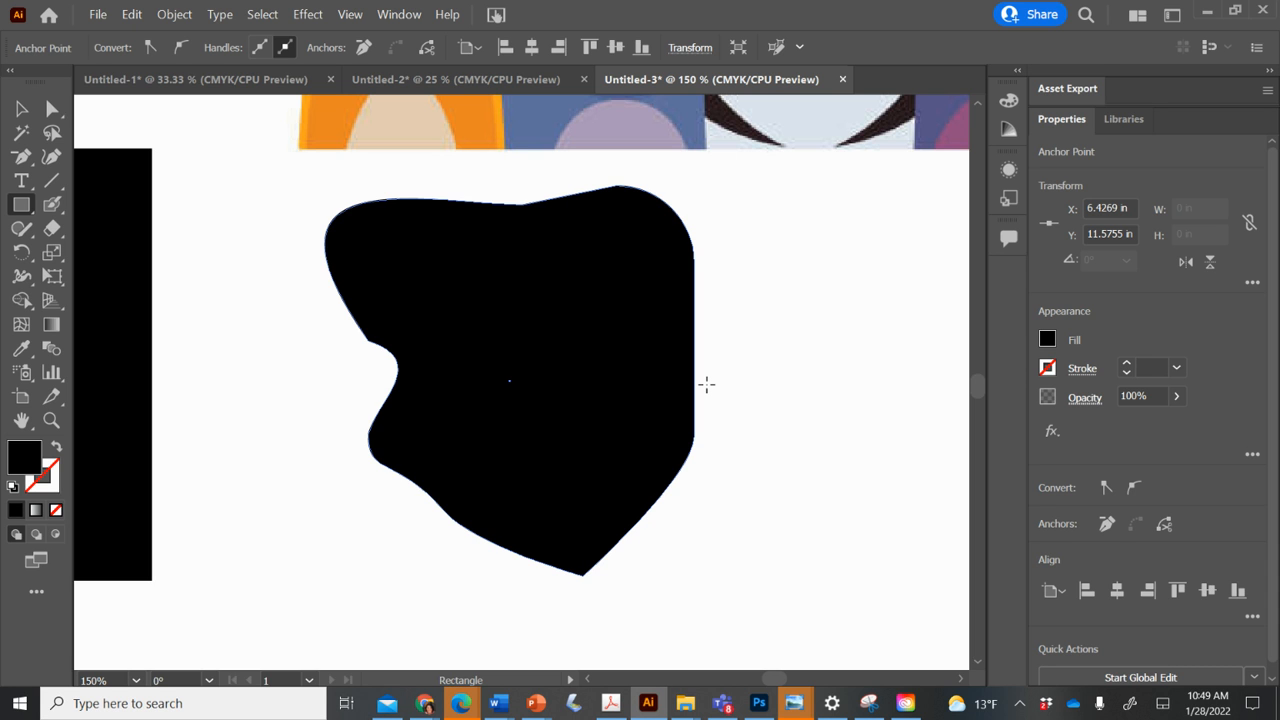
- Draw a tilted triangle with the Polygon tool beside the shape's upper-right edge and raise its number of sides to eight
{"action": "left_click", "coordinate": [23, 204]}
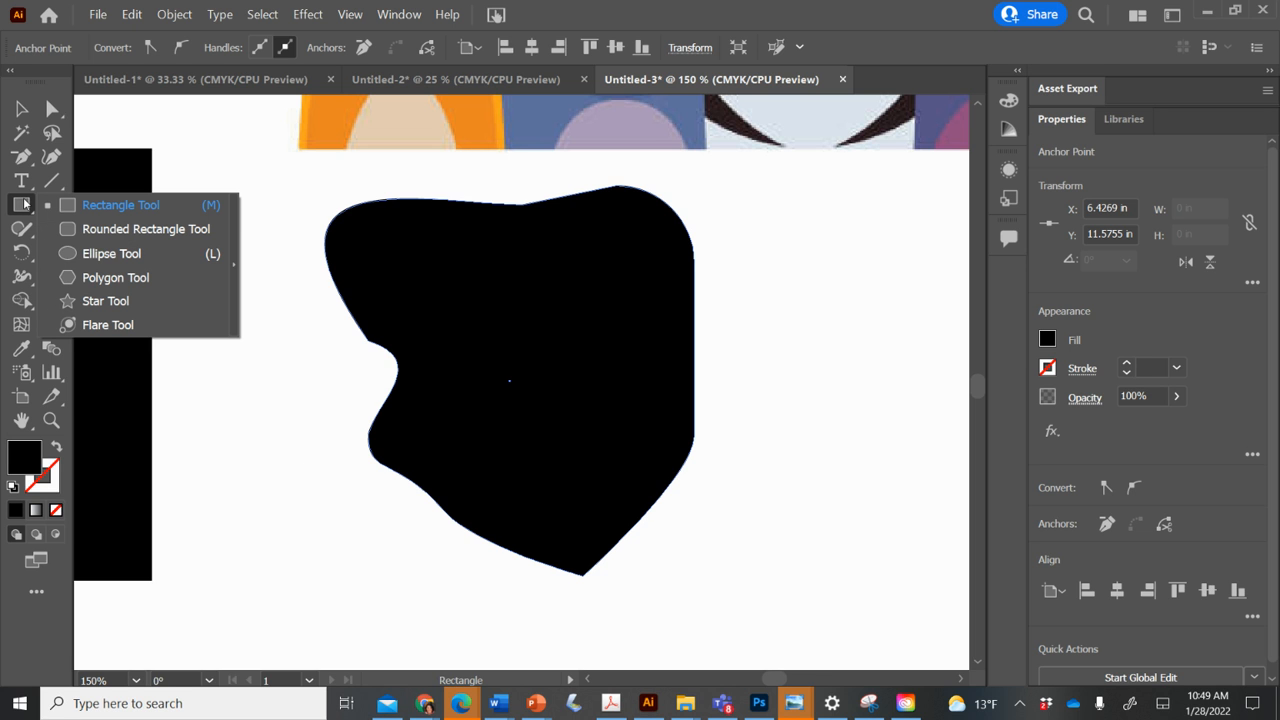
{"action": "left_click", "coordinate": [93, 278]}
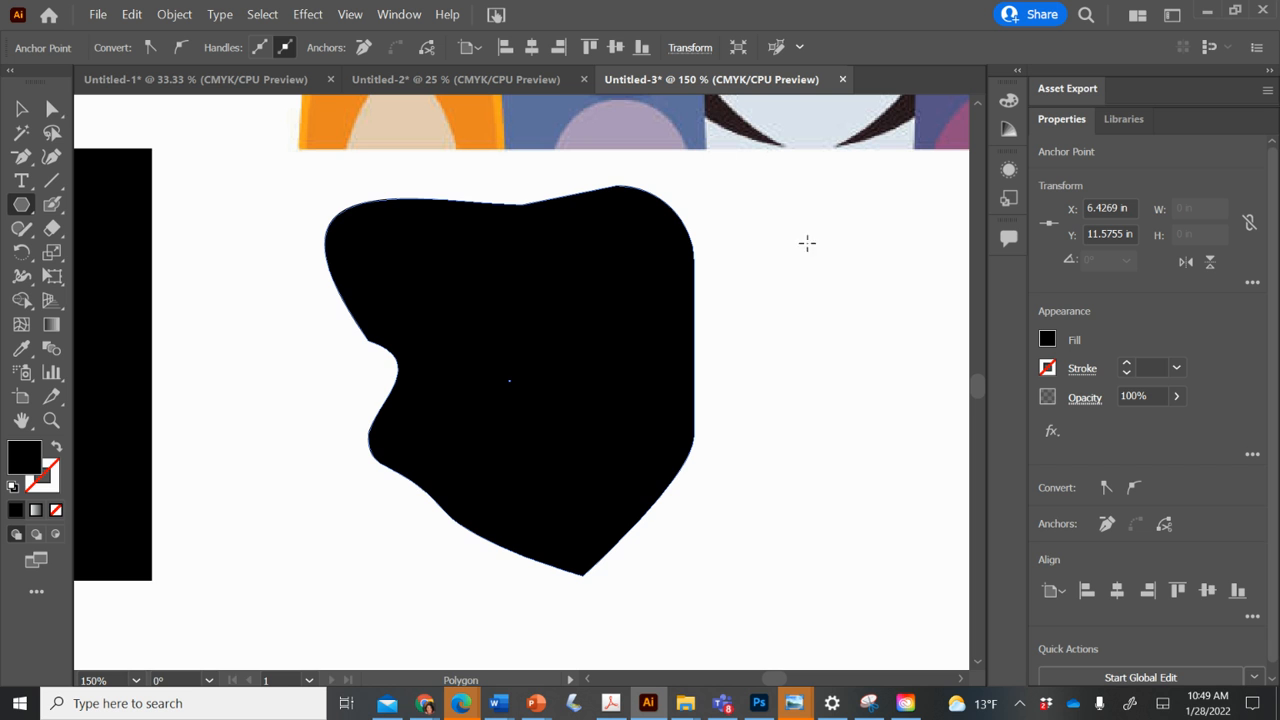
{"action": "left_click_drag", "start_coordinate": [801, 236], "coordinate": [848, 290]}
{"action": "key", "text": "Down"}
{"action": "key", "text": "Down"}
{"action": "key", "text": "Up"}
{"action": "key", "text": "Up"}
{"action": "key", "text": "Down"}
{"action": "key", "text": "Down"}
{"action": "left_click_drag", "start_coordinate": [850, 296], "coordinate": [862, 322]}
{"action": "key", "text": "Down"}
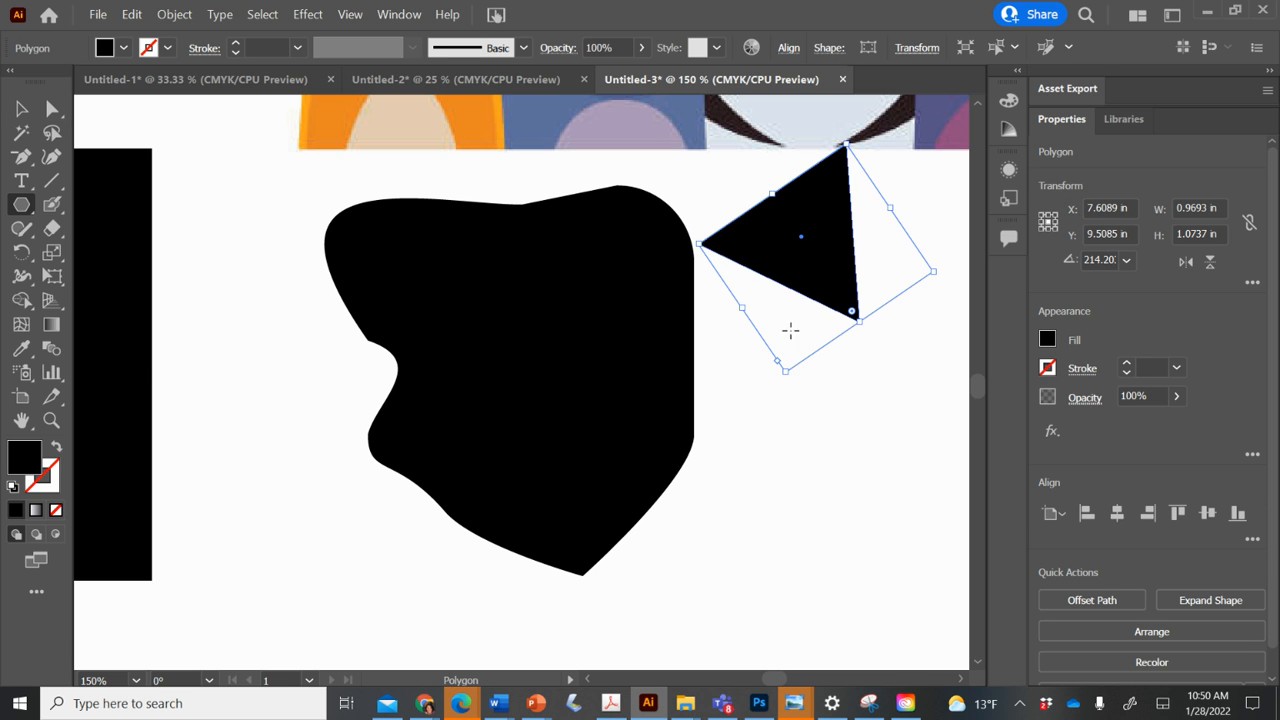
{"action": "left_click_drag", "start_coordinate": [779, 364], "coordinate": [727, 307]}
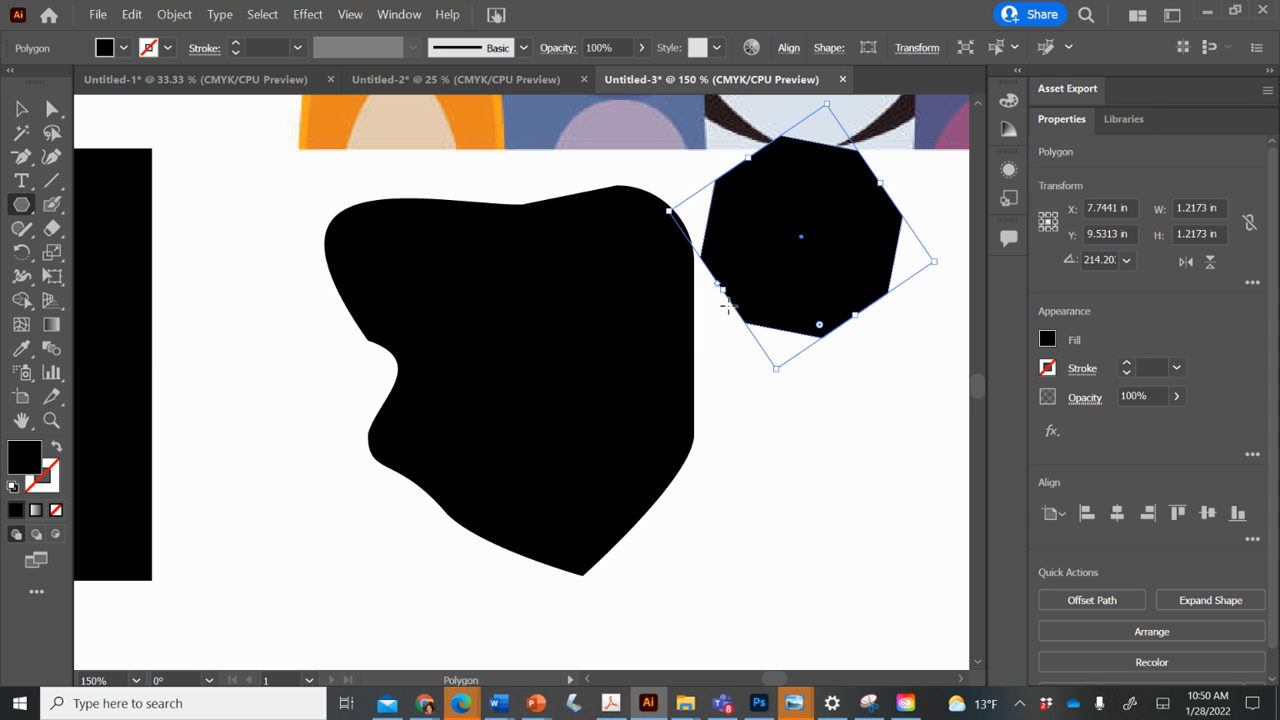